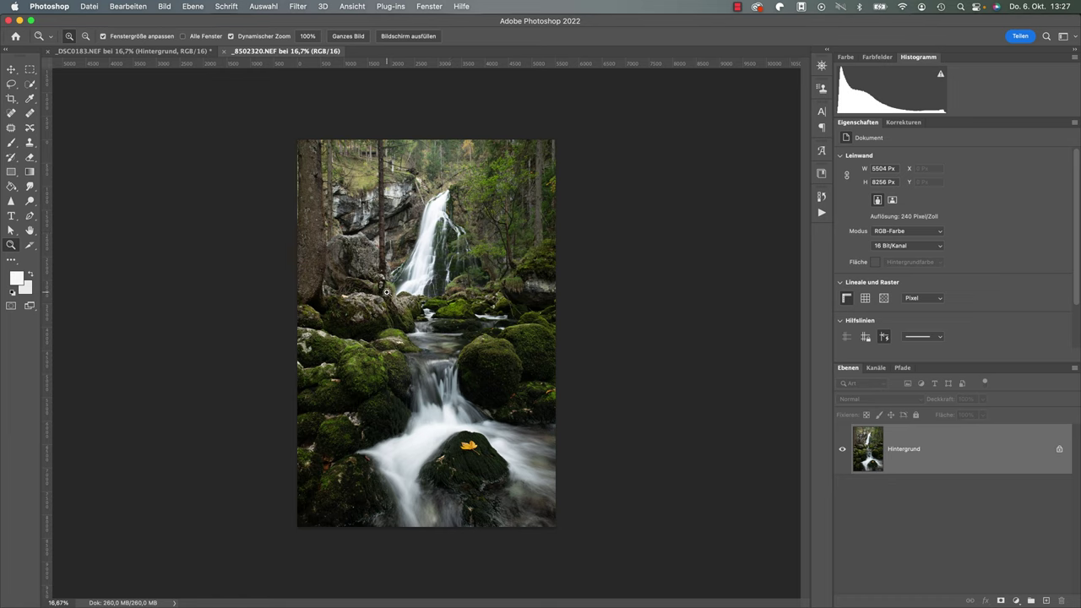
# Step: Zoom in on the leaf and duplicate Hintergrund into a Hintergrund Kopie layer
pyautogui.click(467, 450)
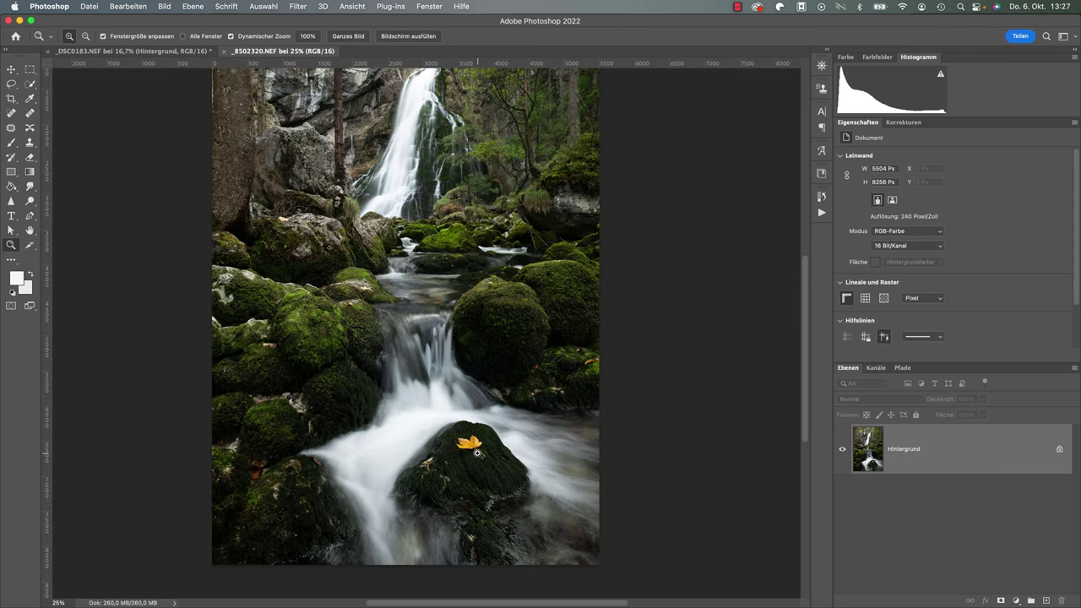
pyautogui.click(477, 454)
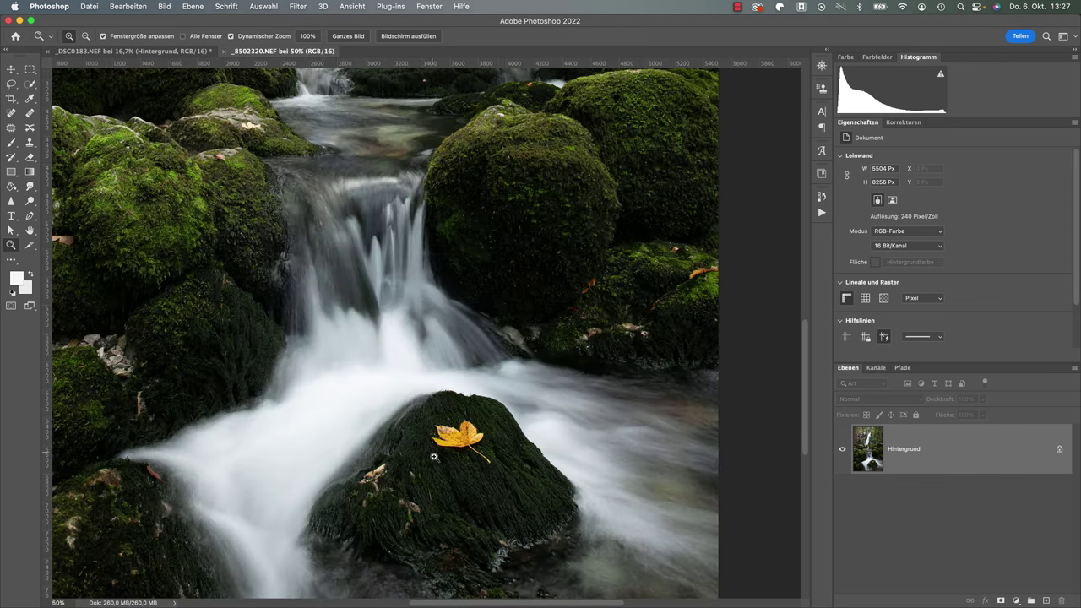
pyautogui.press('l')
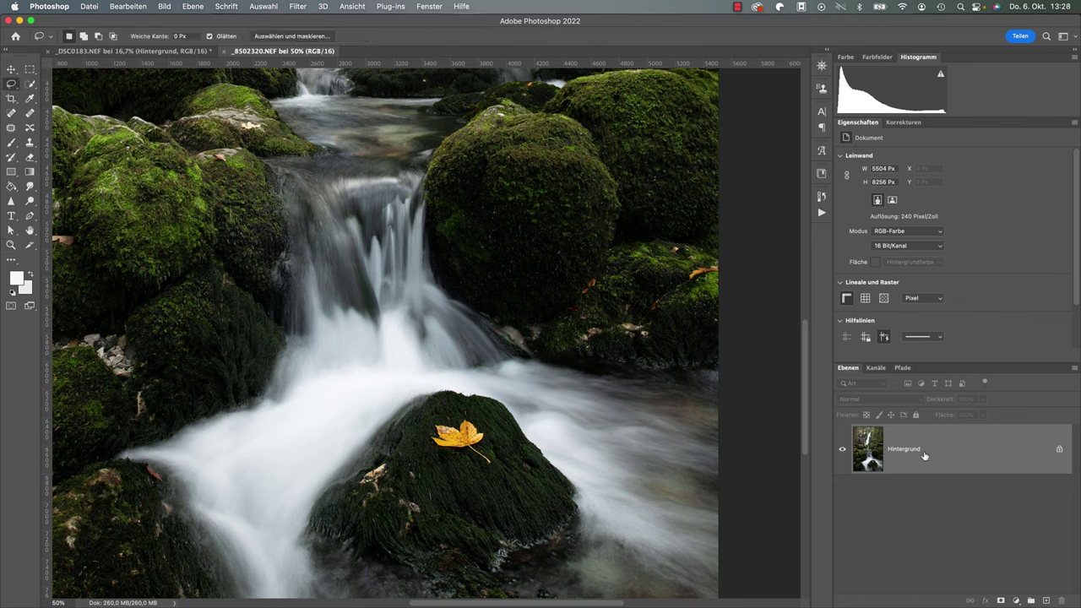
pyautogui.moveTo(925, 455); pyautogui.dragTo(1045, 602)
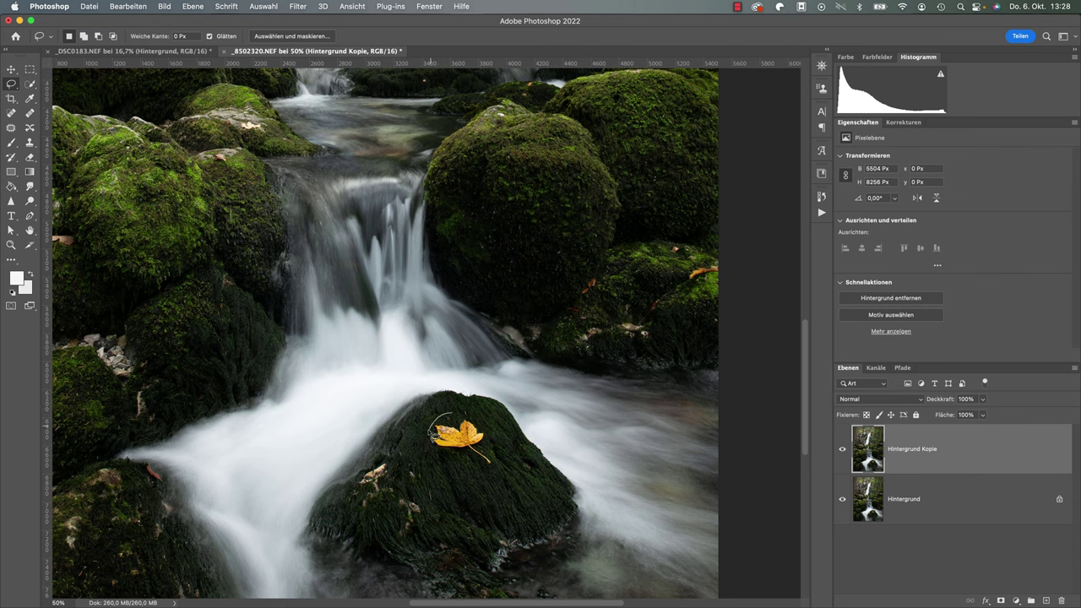
# Step: Draw a loose lasso selection around the yellow leaf on the mossy rock
pyautogui.moveTo(437, 451); pyautogui.dragTo(448, 459)
pyautogui.moveTo(498, 468); pyautogui.dragTo(500, 460)
pyautogui.moveTo(462, 418); pyautogui.dragTo(460, 418)
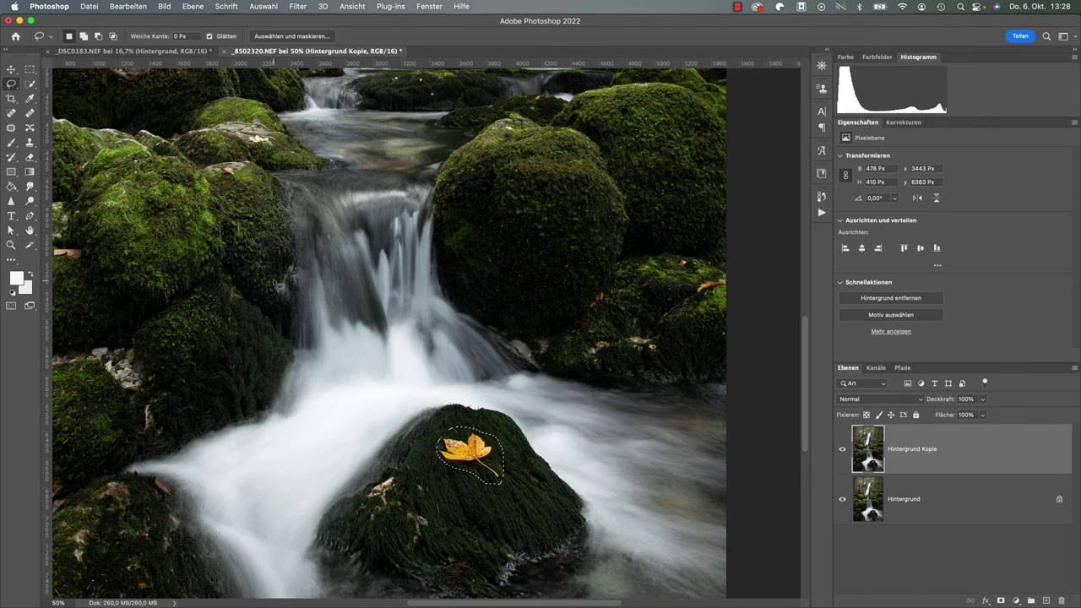
# Step: Launch Bearbeiten > Inhaltsbasierte Füllung for the leaf selection and scroll around the preview
pyautogui.click(128, 7)
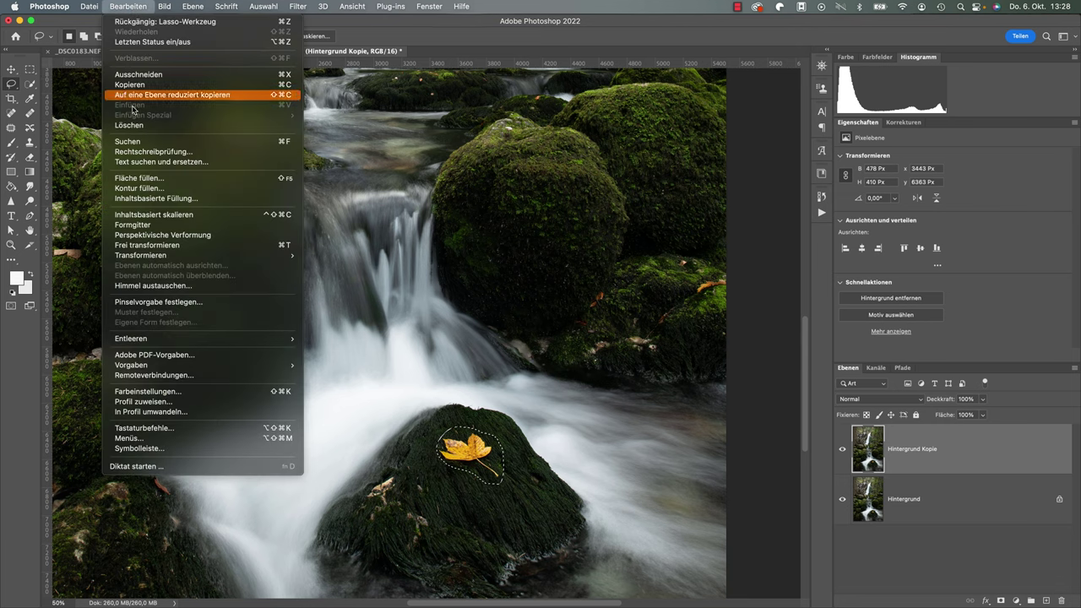
pyautogui.click(167, 199)
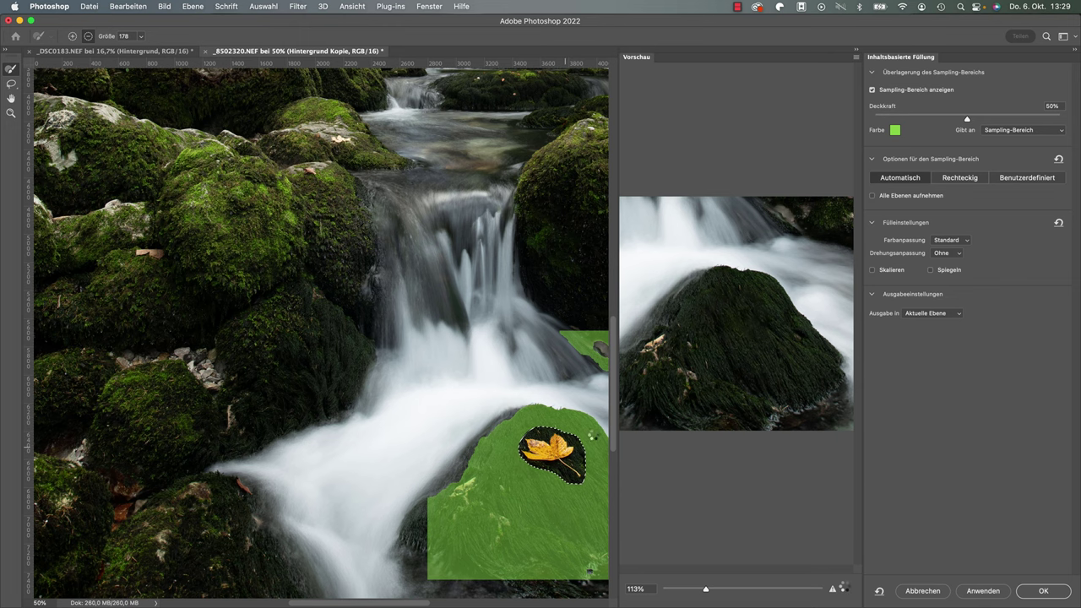
pyautogui.scroll(-5, 655, 448)
pyautogui.hscroll(3, 534, 432)
pyautogui.hscroll(3, 534, 432)
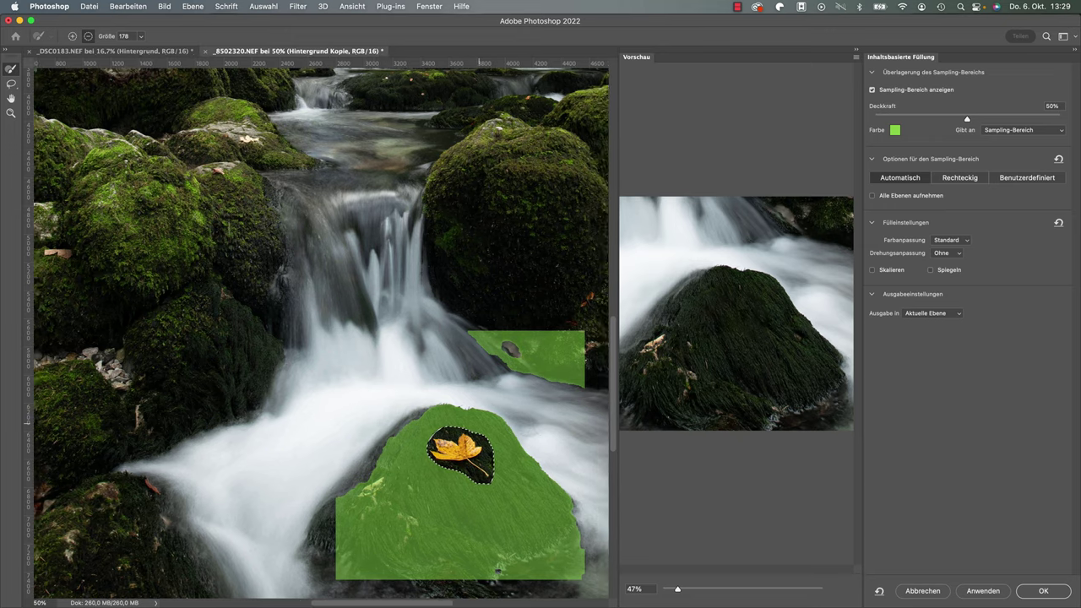
pyautogui.hscroll(3, 534, 433)
pyautogui.hscroll(3, 431, 450)
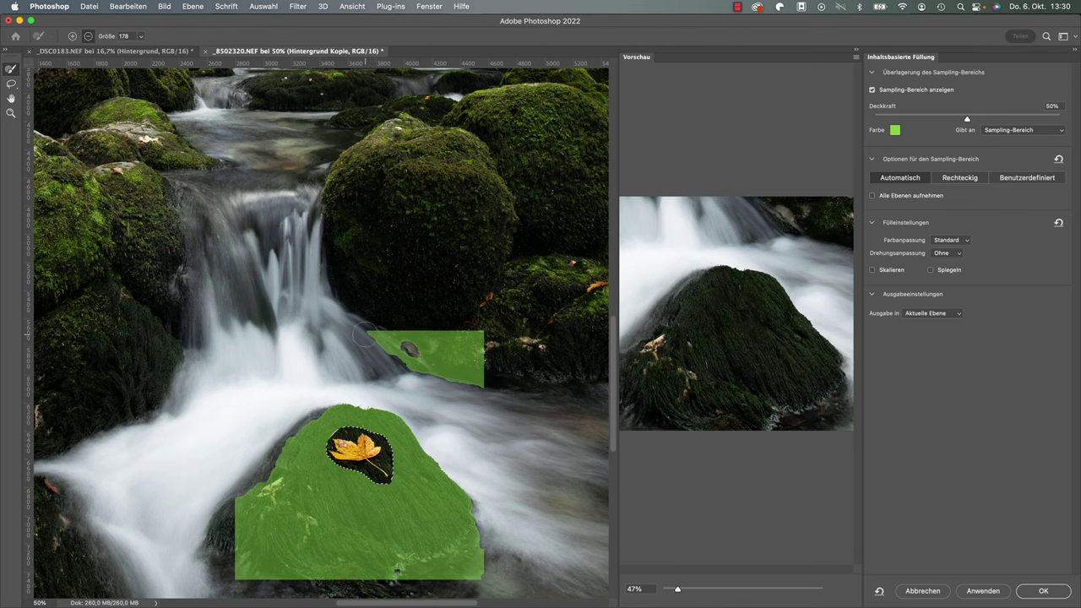
# Step: Subtract the stream patch and the rock's left, lower-left and lower-right edges from the sampling area
pyautogui.moveTo(488, 337)
pyautogui.mouseDown()
pyautogui.moveTo(489, 372)
pyautogui.moveTo(480, 359)
pyautogui.mouseUp()
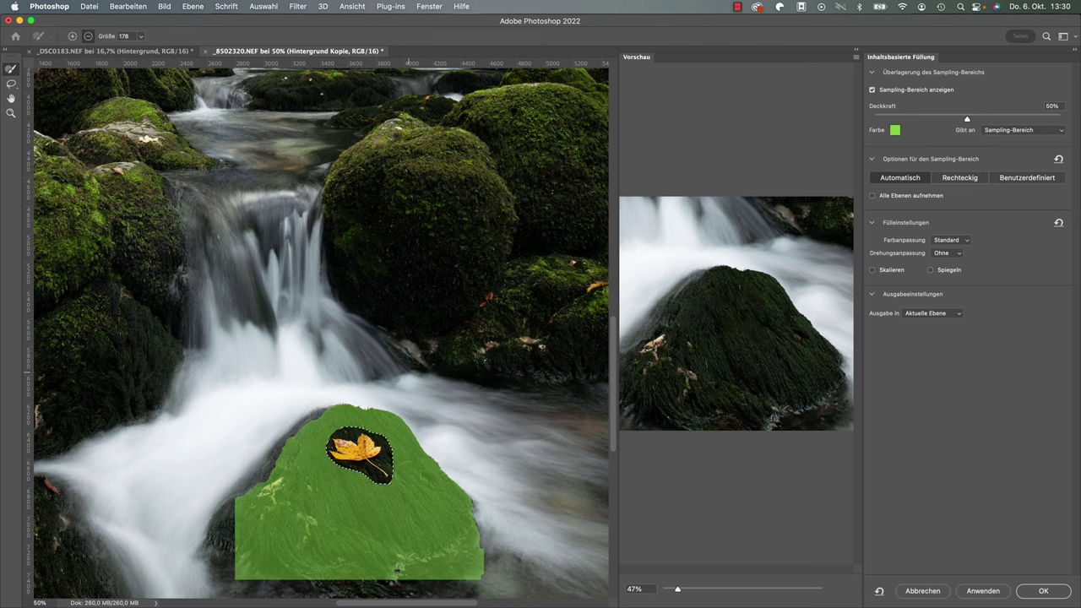
pyautogui.moveTo(230, 560)
pyautogui.mouseDown()
pyautogui.moveTo(233, 579)
pyautogui.moveTo(446, 568)
pyautogui.moveTo(465, 545)
pyautogui.moveTo(480, 571)
pyautogui.mouseUp()
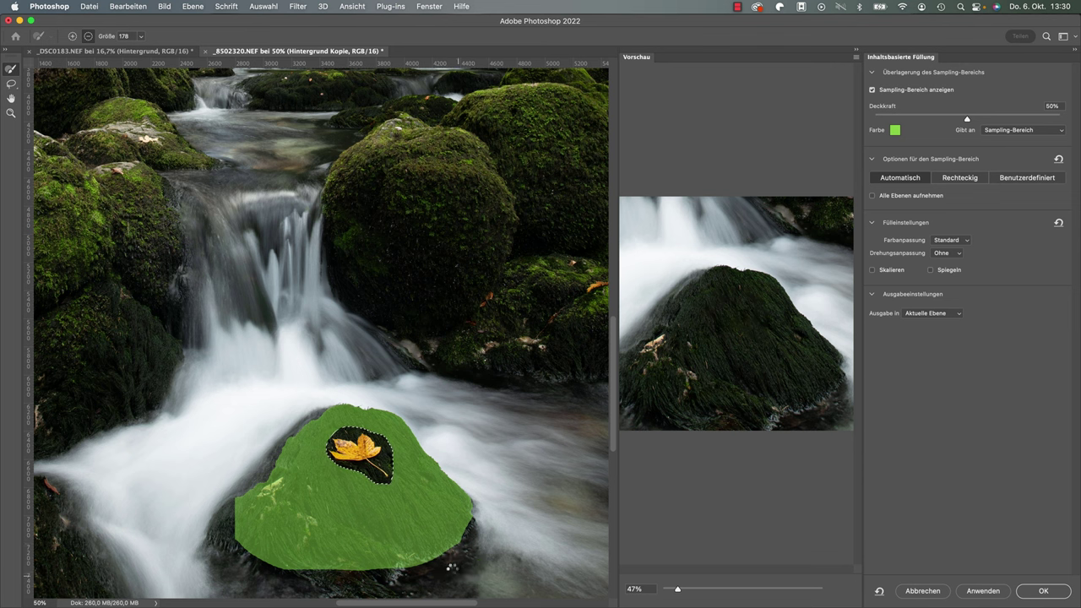
pyautogui.scroll(3, 737, 334)
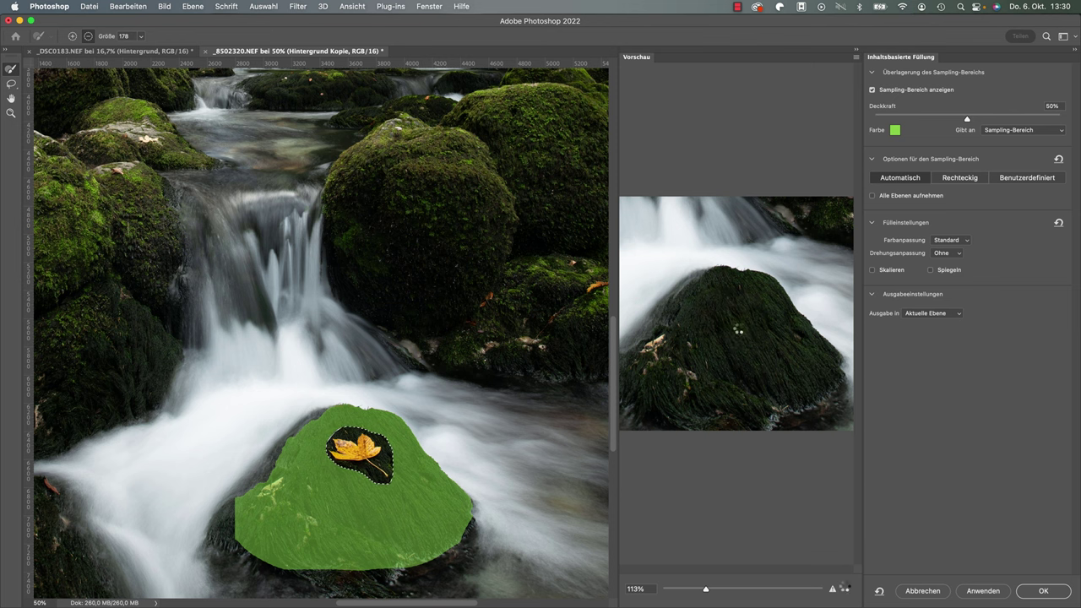
pyautogui.scroll(-3, 740, 330)
pyautogui.moveTo(272, 480)
pyautogui.mouseDown()
pyautogui.moveTo(245, 503)
pyautogui.moveTo(259, 551)
pyautogui.mouseUp()
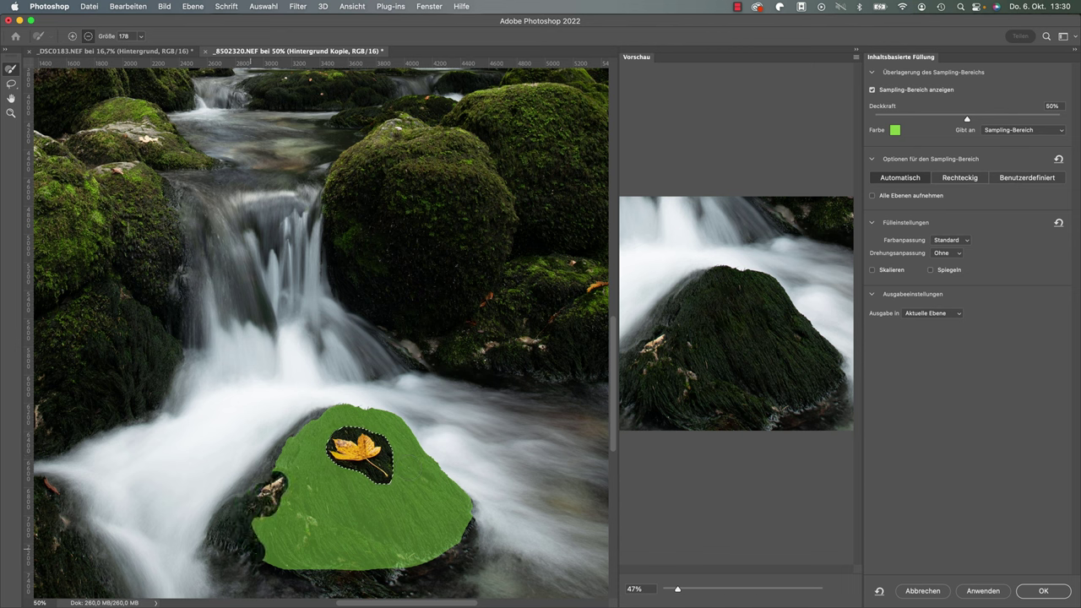
pyautogui.moveTo(481, 512)
pyautogui.mouseDown()
pyautogui.moveTo(384, 564)
pyautogui.moveTo(268, 558)
pyautogui.mouseUp()
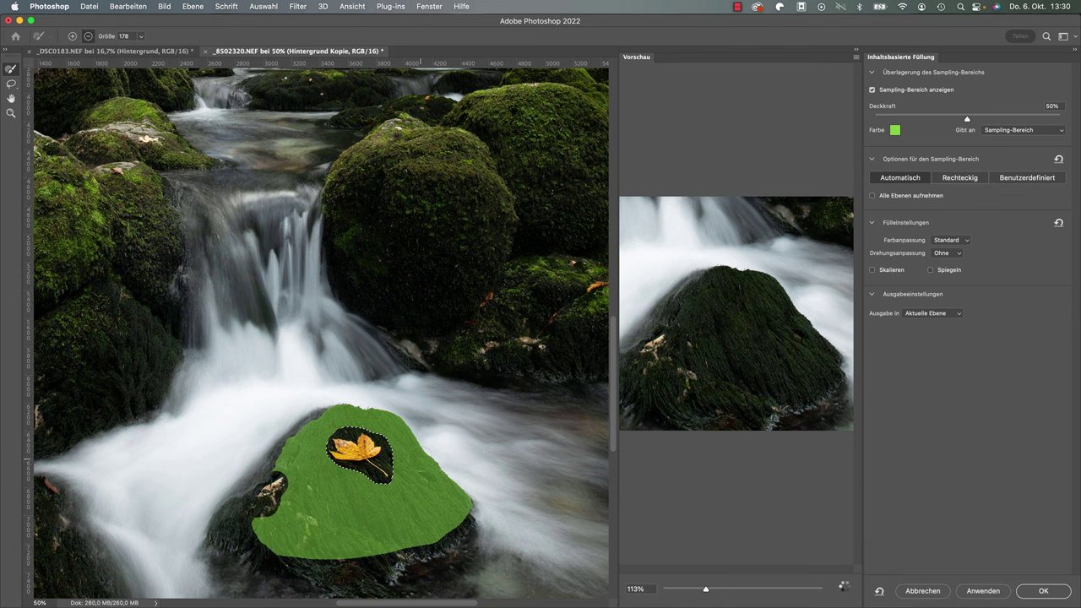
pyautogui.scroll(-3, 735, 349)
# Step: Apply the fill, deselect with Cmd+D, and zoom in to inspect the patched rock
pyautogui.click(1036, 592)
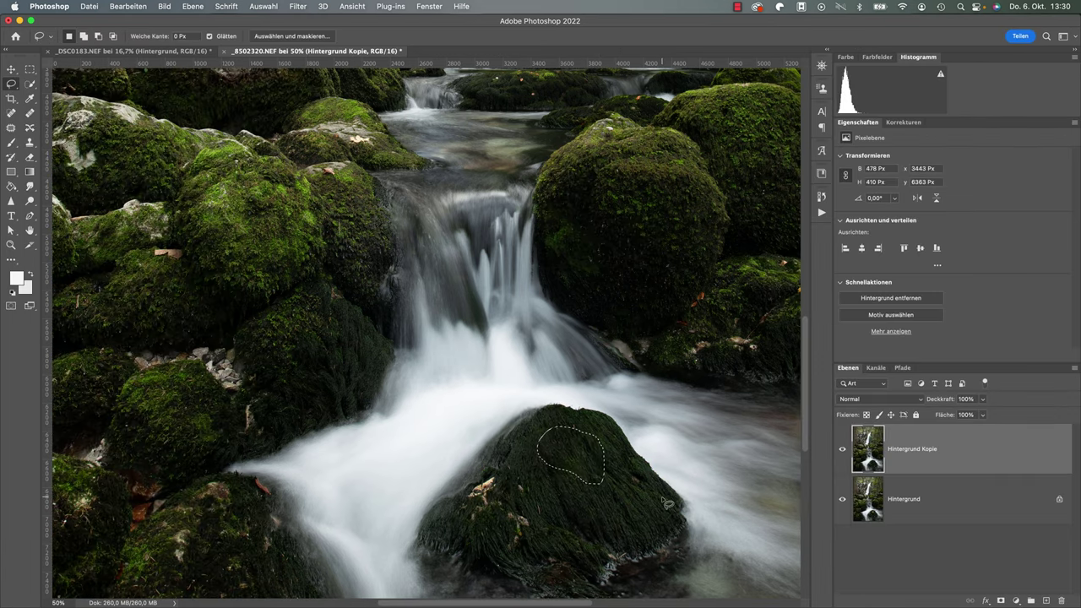
pyautogui.press('super+d')
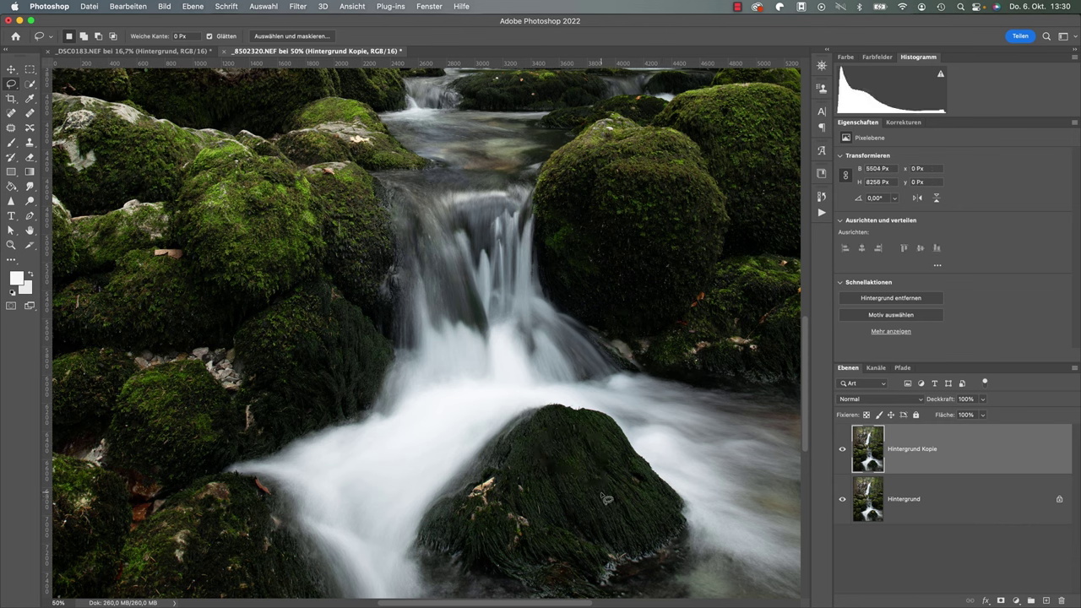
pyautogui.click(14, 244)
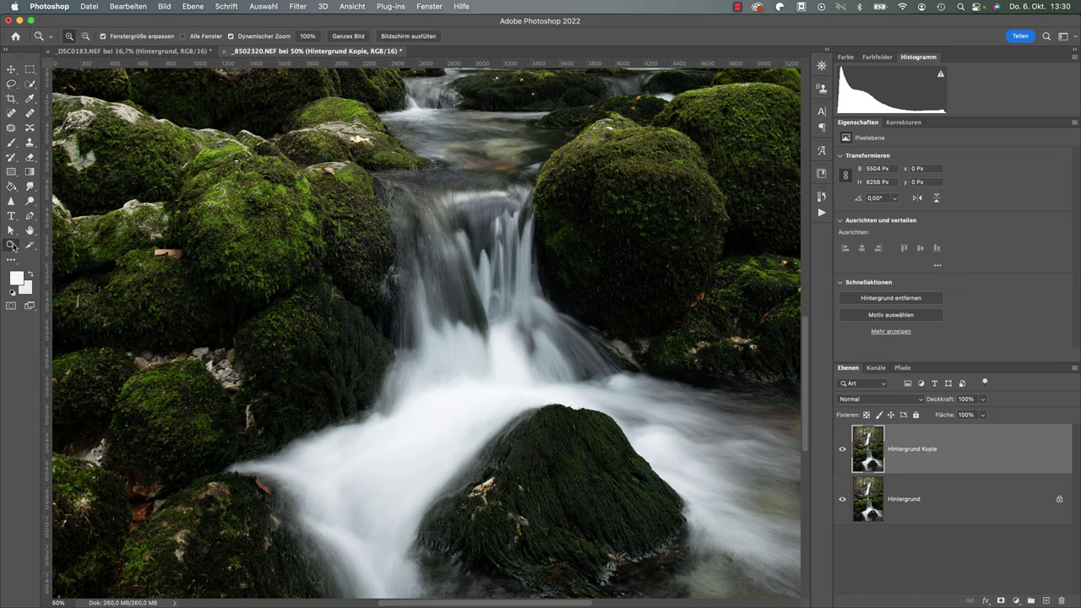
pyautogui.click(581, 486)
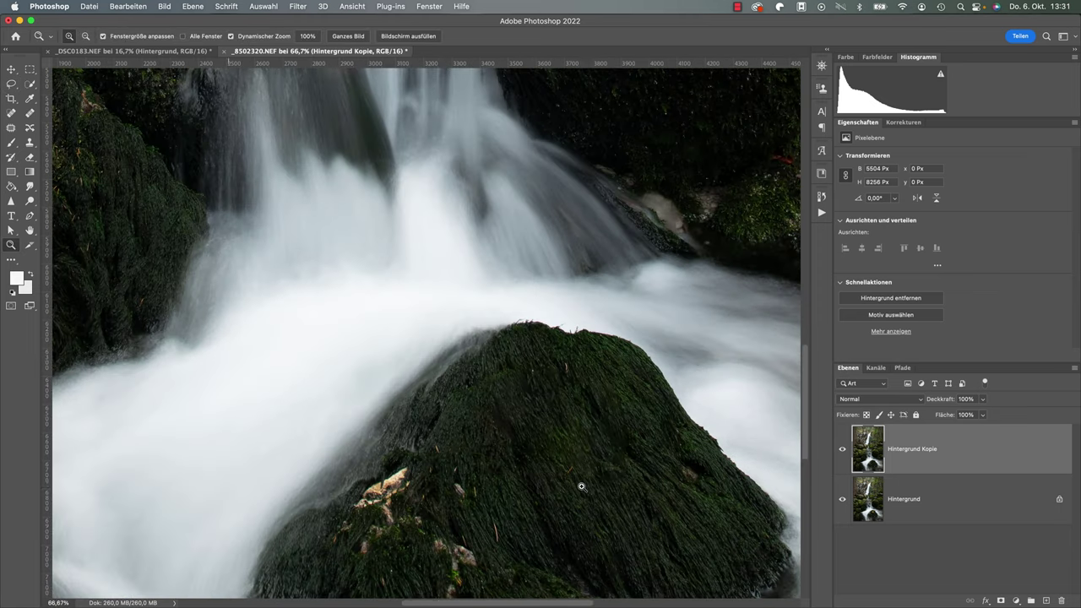
pyautogui.click(581, 487)
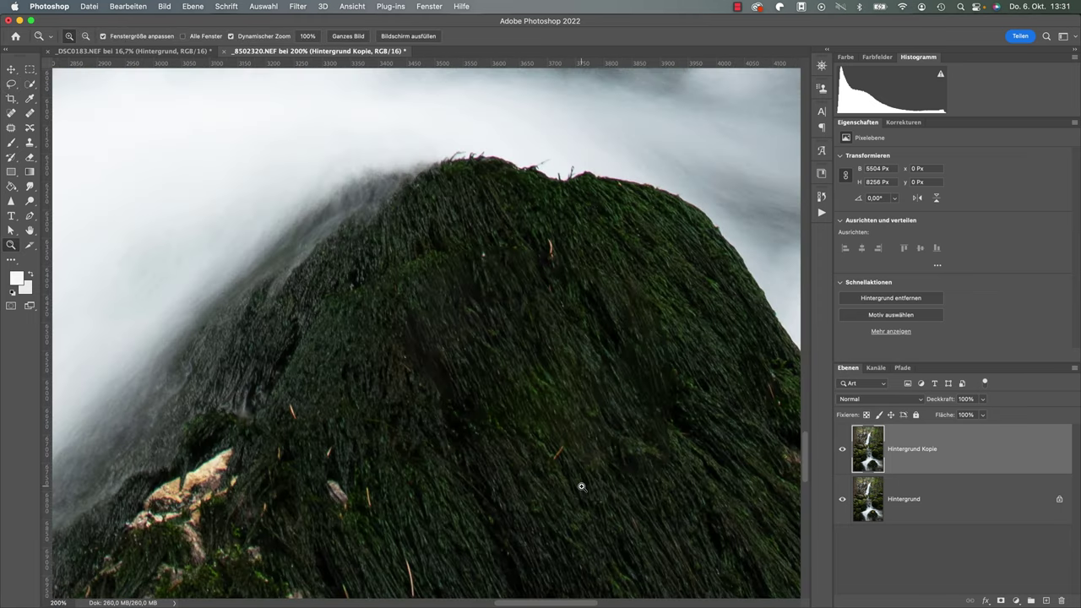
pyautogui.keyDown('alt'); pyautogui.click(592, 474); pyautogui.keyUp('alt')
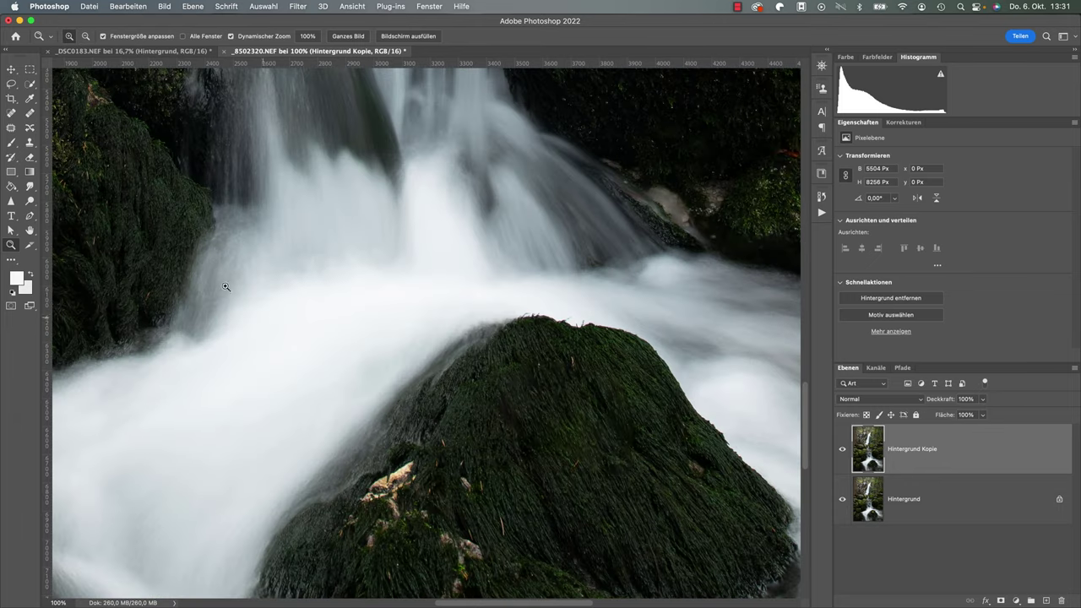
# Step: Set up the Clone Stamp with a 51 px brush at 49% hardness
pyautogui.click(30, 142)
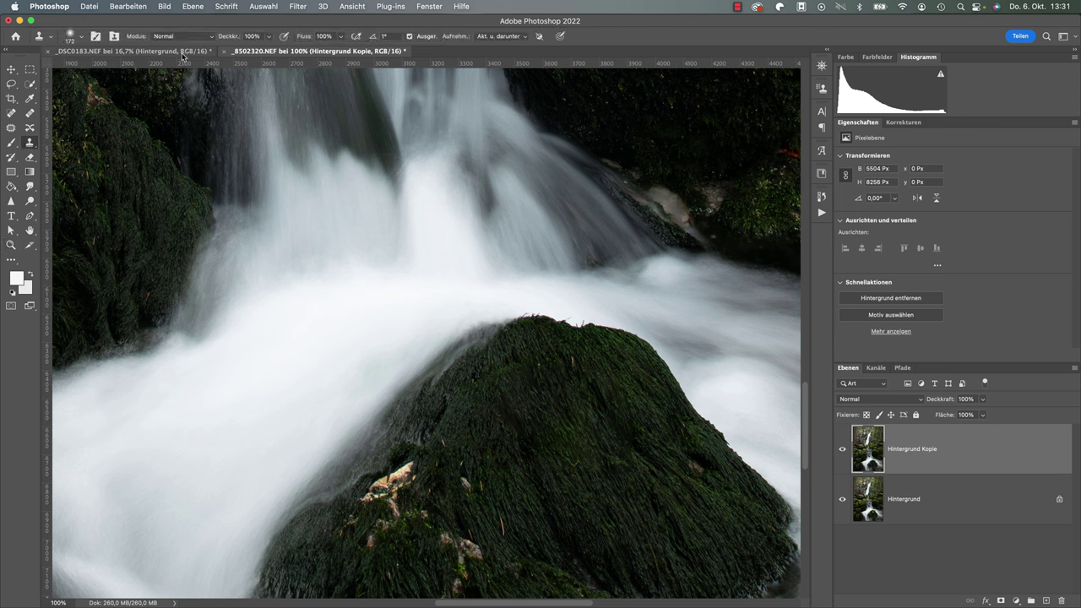
pyautogui.rightClick(448, 345)
pyautogui.moveTo(538, 369); pyautogui.dragTo(532, 369)
pyautogui.click(539, 395)
pyautogui.click(535, 381)
pyautogui.moveTo(530, 370); pyautogui.dragTo(525, 369)
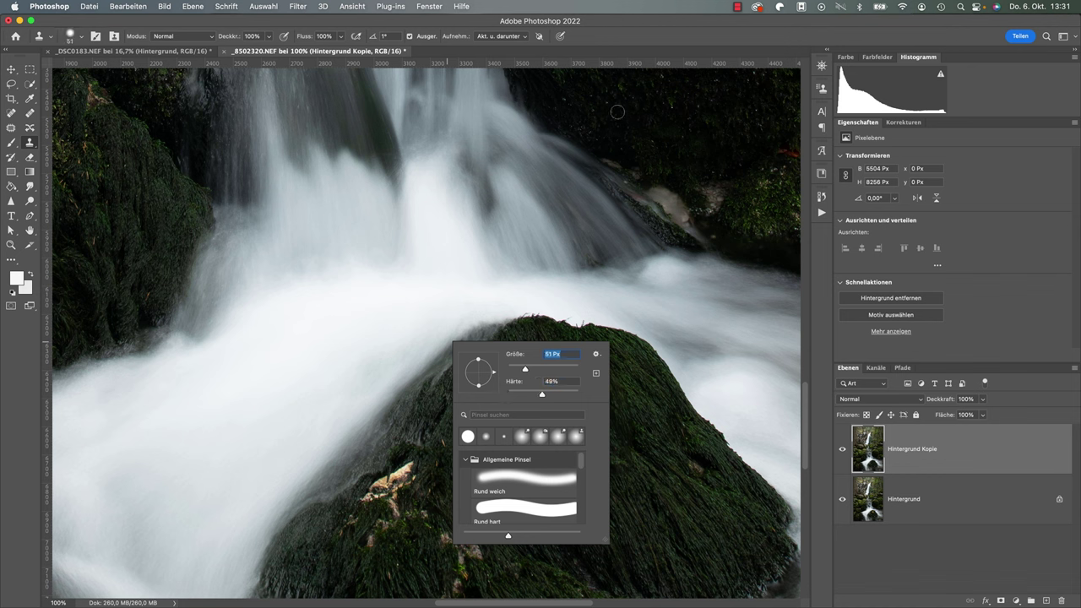
pyautogui.press('Return')
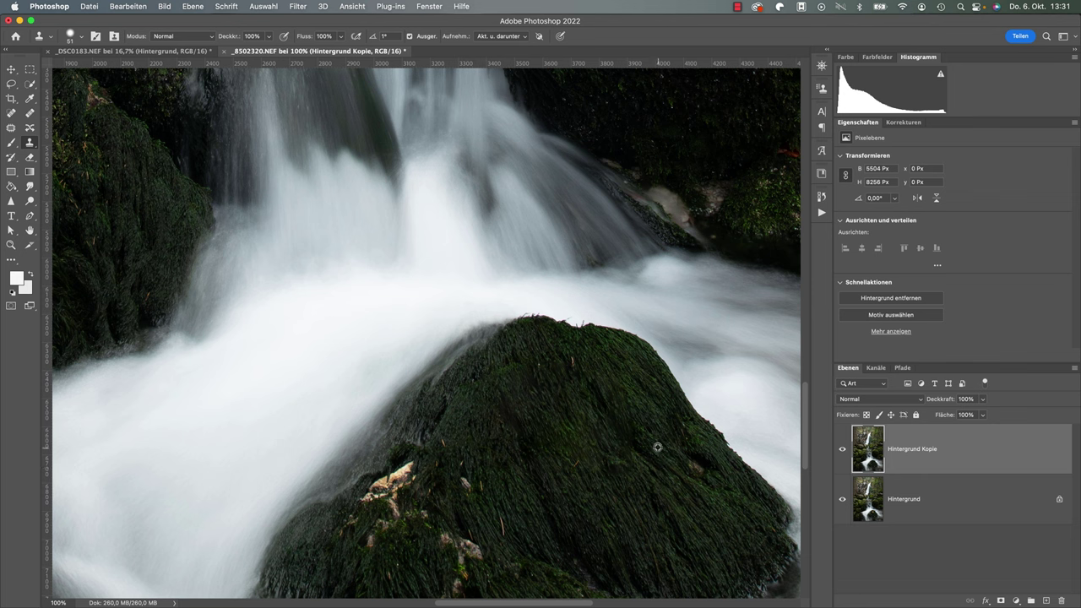
# Step: Clone moss from several nearby sources over the filled patch on the rock
pyautogui.keyDown('alt'); pyautogui.click(644, 409); pyautogui.keyUp('alt')
pyautogui.click(624, 413)
pyautogui.moveTo(624, 413); pyautogui.dragTo(603, 388)
pyautogui.moveTo(623, 429)
pyautogui.mouseDown()
pyautogui.moveTo(624, 456)
pyautogui.moveTo(669, 464)
pyautogui.mouseUp()
pyautogui.moveTo(512, 420); pyautogui.dragTo(548, 429)
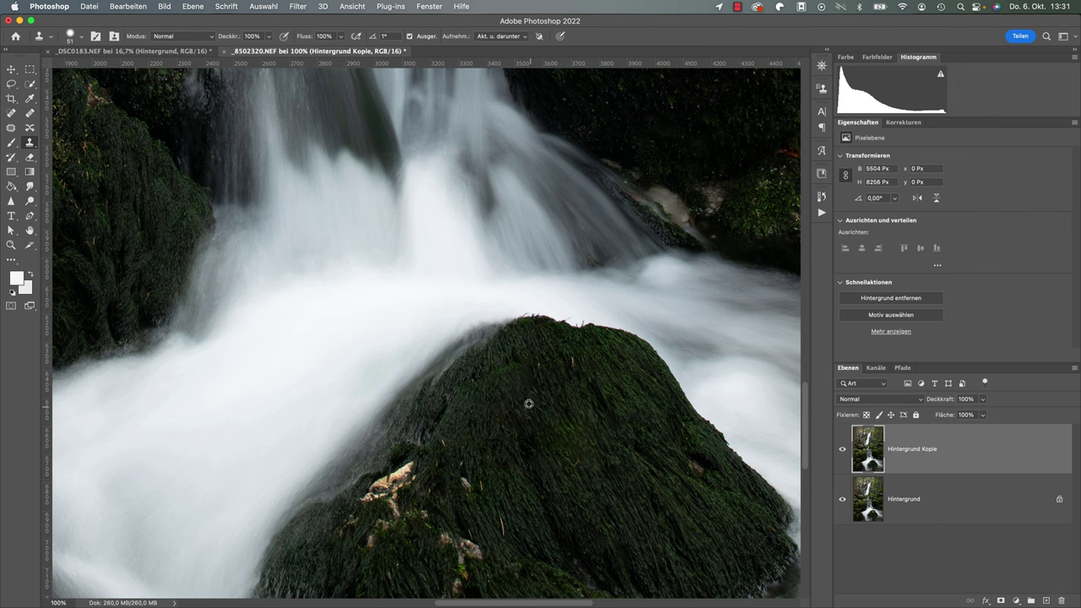
pyautogui.keyDown('alt'); pyautogui.click(566, 406); pyautogui.keyUp('alt')
pyautogui.moveTo(541, 374)
pyautogui.mouseDown()
pyautogui.moveTo(537, 393)
pyautogui.moveTo(549, 365)
pyautogui.mouseUp()
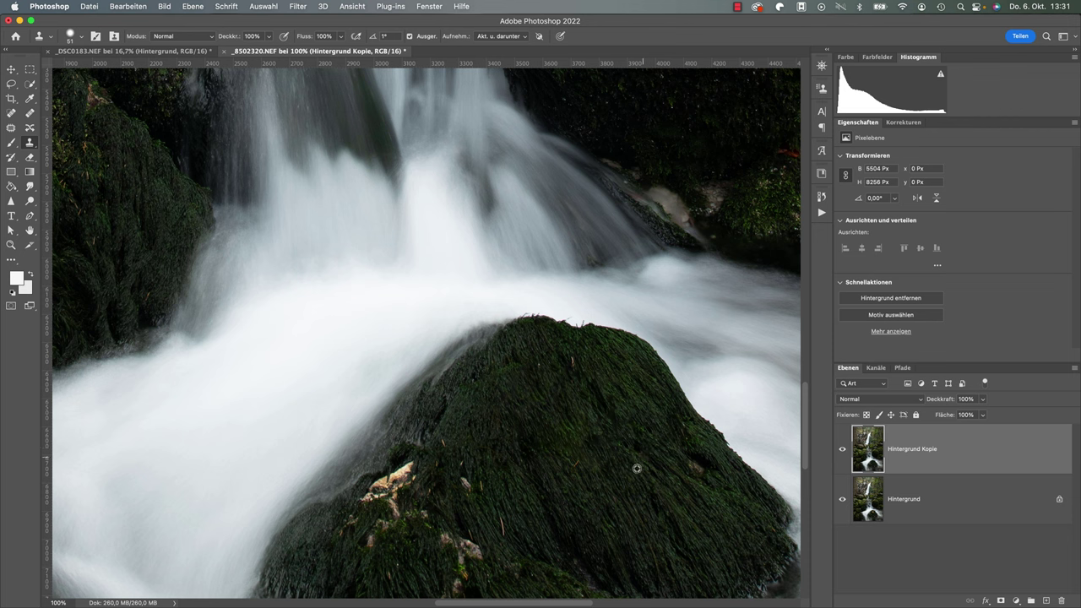
pyautogui.keyDown('alt'); pyautogui.click(609, 386); pyautogui.keyUp('alt')
pyautogui.moveTo(610, 440); pyautogui.dragTo(596, 446)
# Step: Zoom out to 25% to show the whole waterfall photo
pyautogui.press('z')
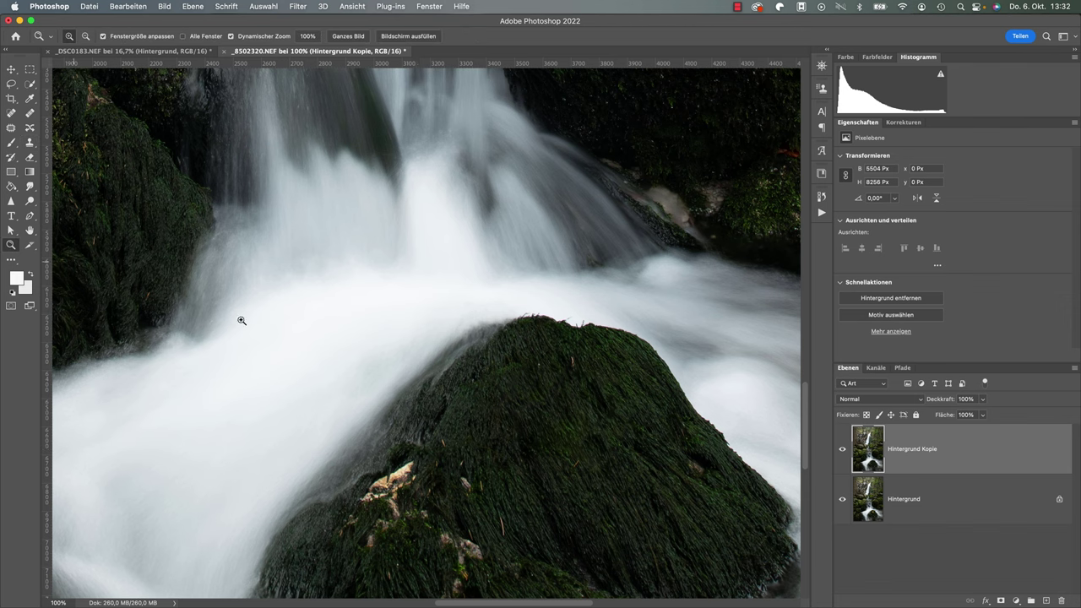
pyautogui.keyDown('alt'); pyautogui.click(344, 354); pyautogui.keyUp('alt')
pyautogui.keyDown('alt'); pyautogui.click(345, 355); pyautogui.keyUp('alt')
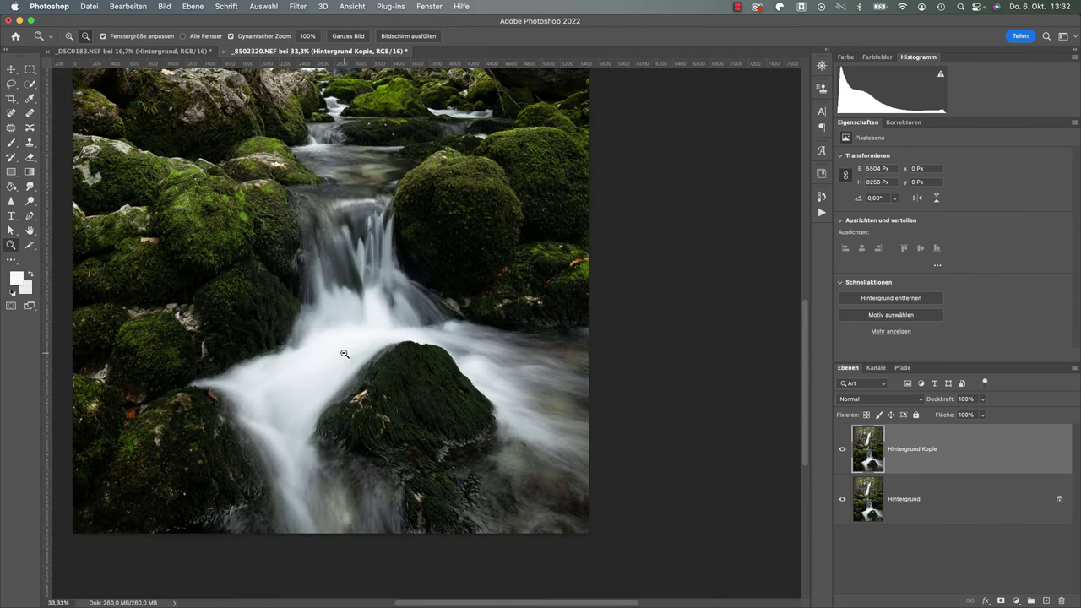
pyautogui.keyDown('alt'); pyautogui.click(345, 354); pyautogui.keyUp('alt')
# Step: Toggle Hintergrund Kopie's visibility to compare before and after, ending leaf-free
pyautogui.click(842, 450)
pyautogui.click(842, 449)
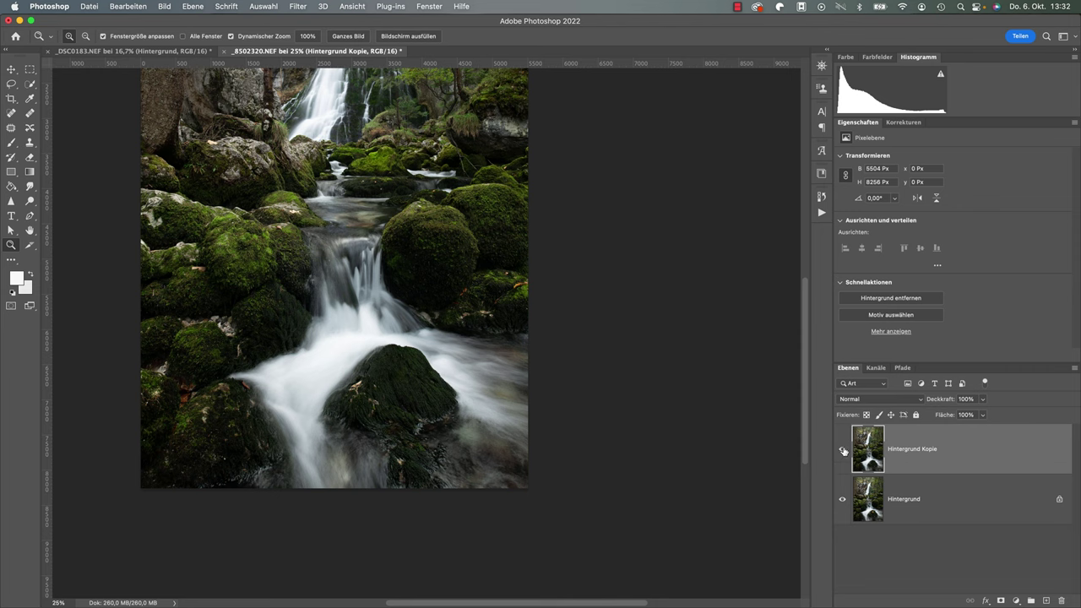
pyautogui.click(843, 450)
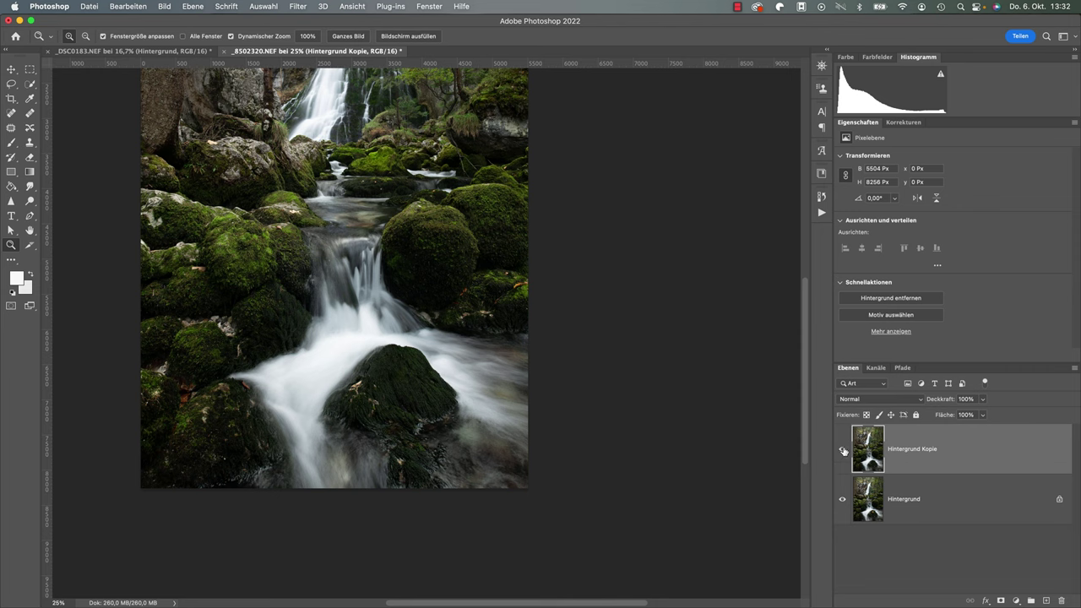